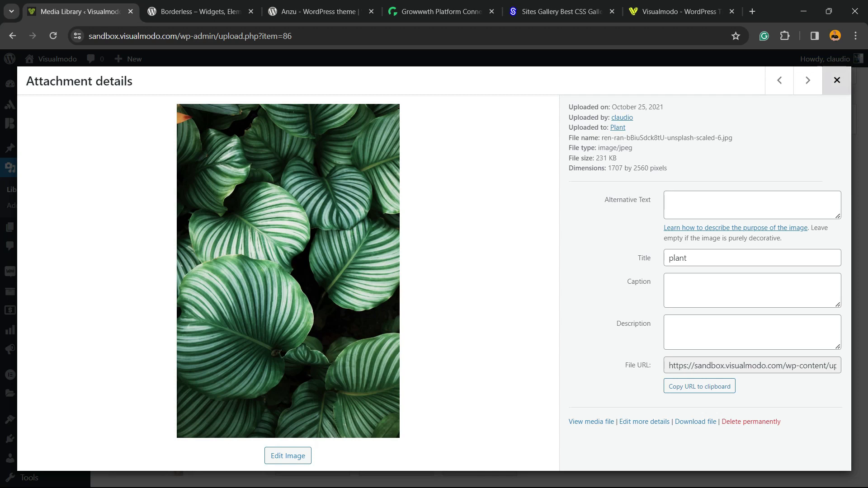
Close the plant photo's Attachment details modal to return to the Media Library grid
left_click(837, 80)
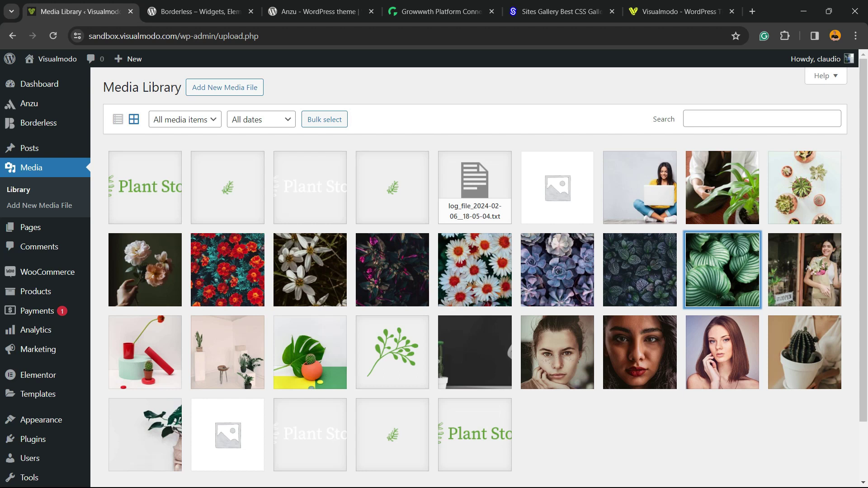
Go to Plugins > Add New Plugin and enlarge the page zoom
scroll(36, 225, "down", 2)
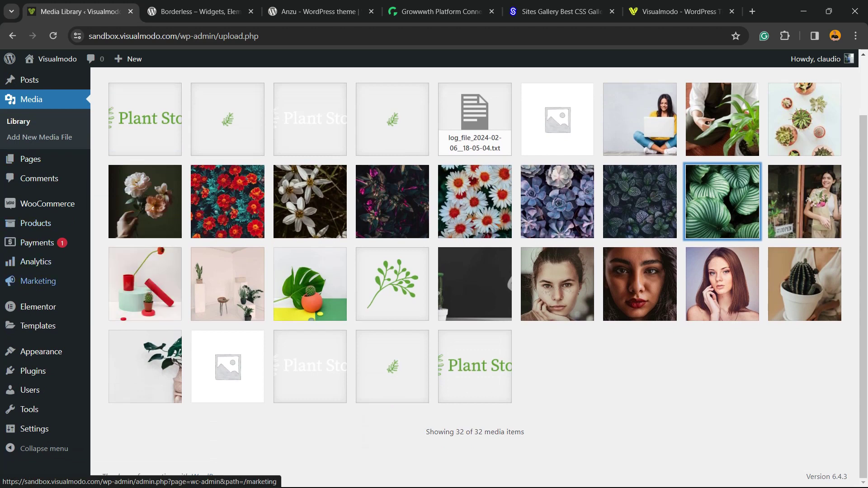
mouse_move(32, 371)
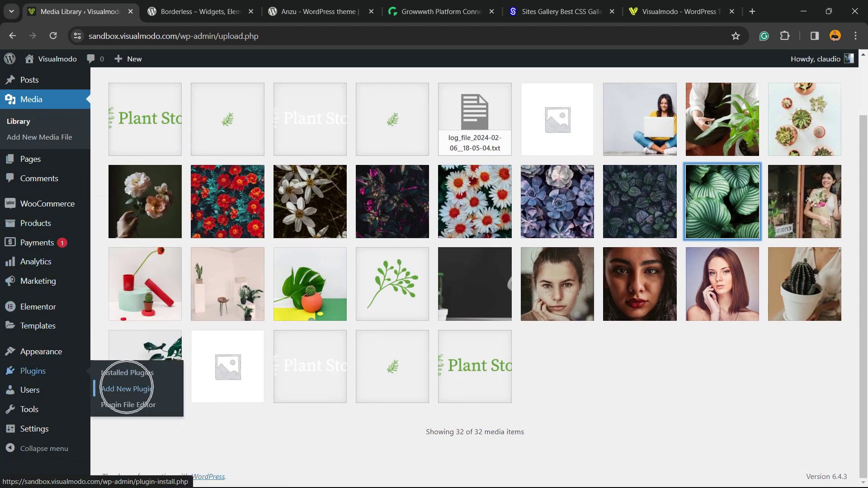
left_click(127, 389)
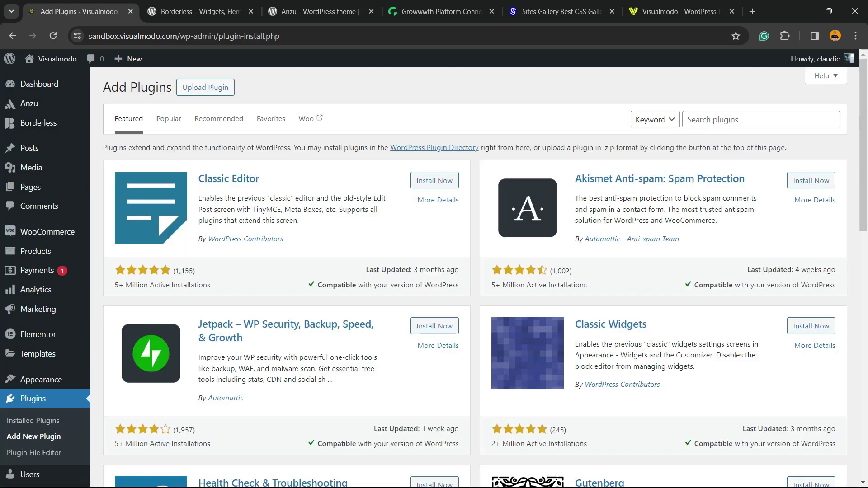
key("ctrl+plus")
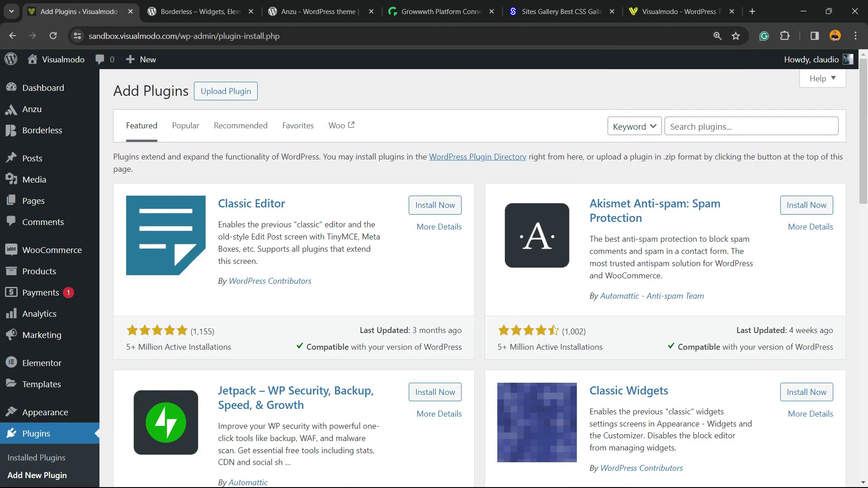
Search for the Easy Image Filters plugin and install it
left_click(750, 126)
type("Easy Image Filters")
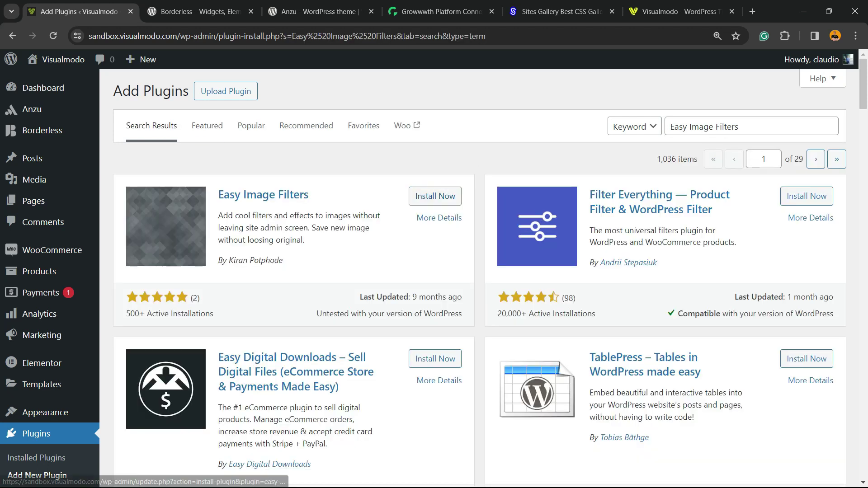
left_click(428, 196)
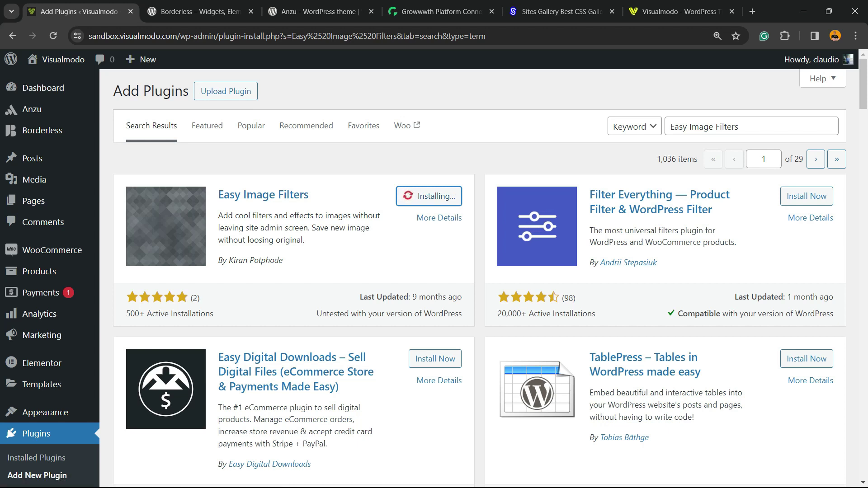
left_click_drag(258, 261, 229, 260)
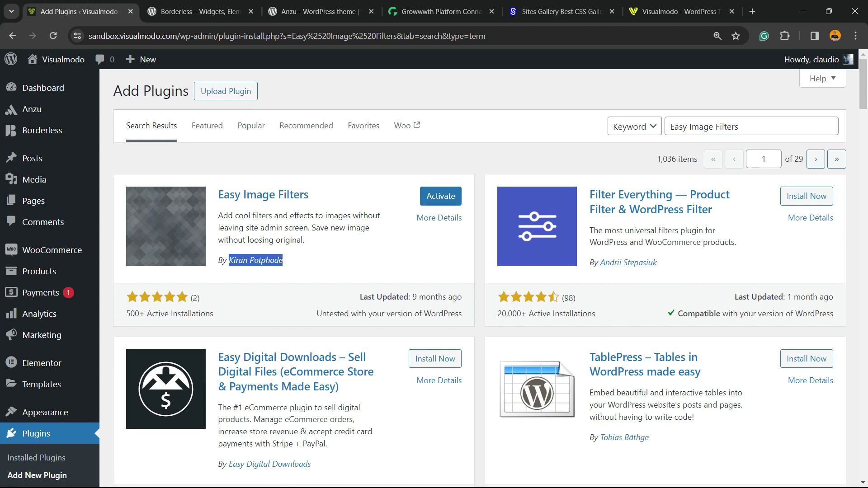
Activate the newly installed Easy Image Filters plugin
left_click(441, 196)
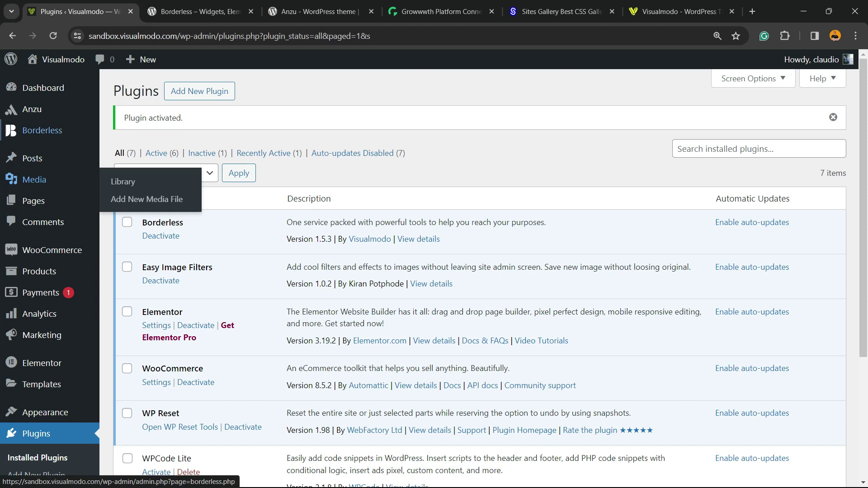
mouse_move(34, 179)
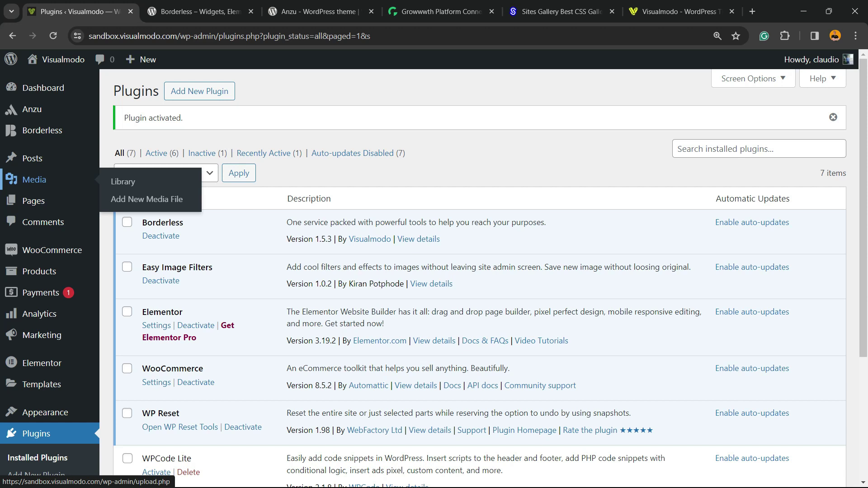
Open the striped plant photo from Media > Library and scroll to its Add Image effects option
left_click(123, 182)
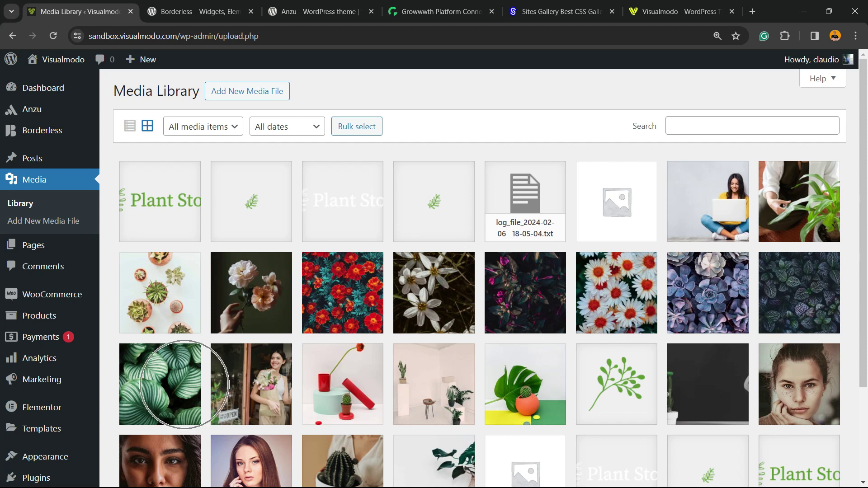
left_click(181, 384)
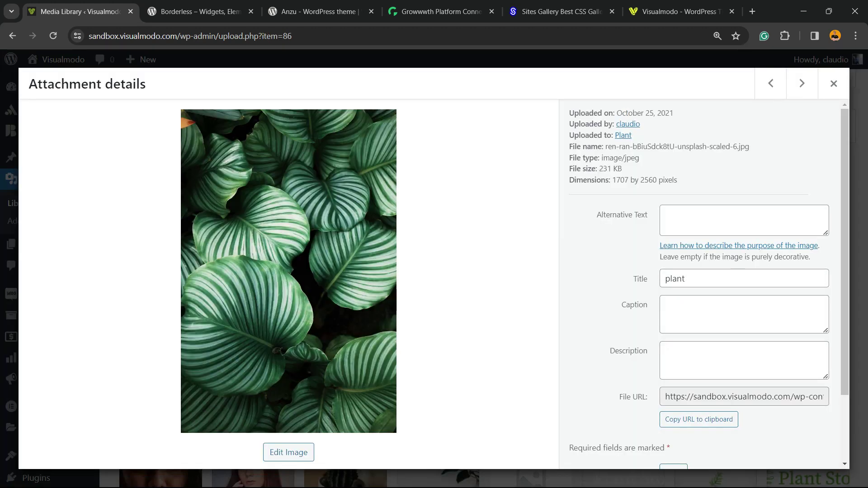
scroll(705, 284, "down", 2)
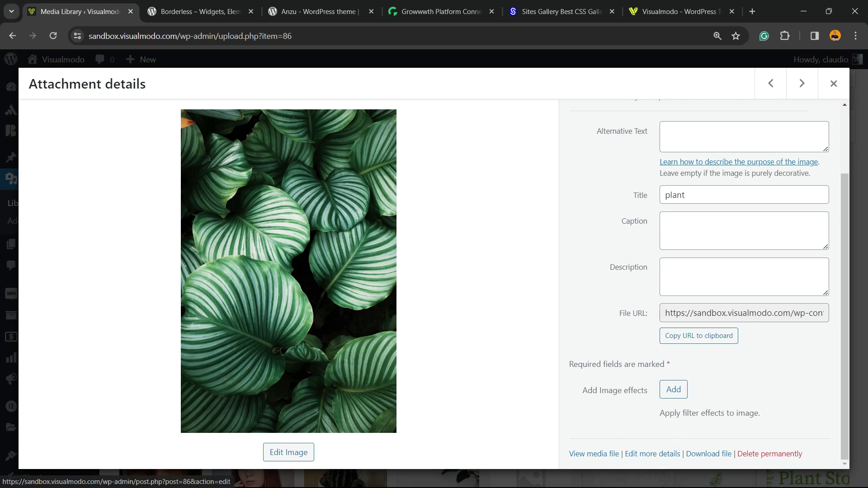
left_click_drag(659, 453, 661, 335)
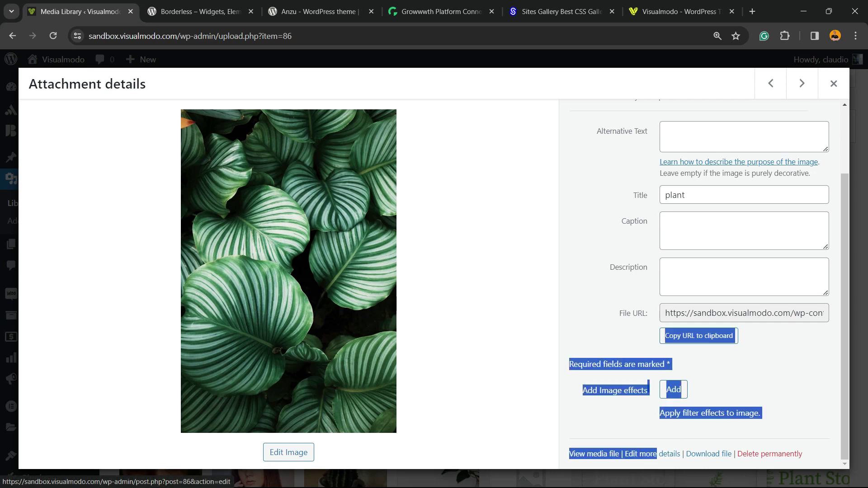
left_click_drag(613, 454, 683, 454)
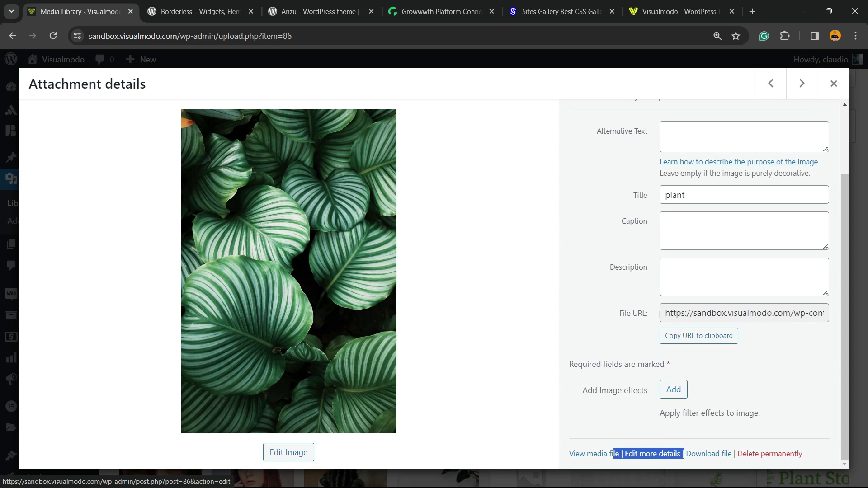
Open the plant photo's Edit Media page via Edit more details and scroll to the bottom
left_click(678, 453)
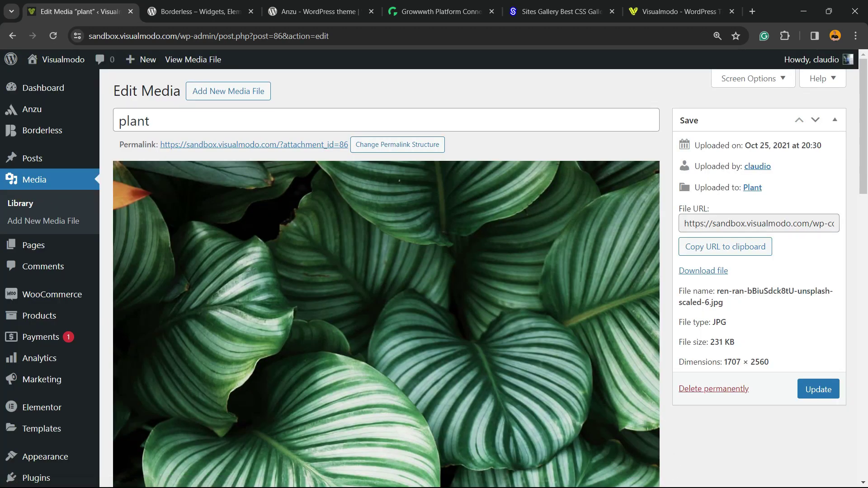
scroll(386, 279, "down", 15)
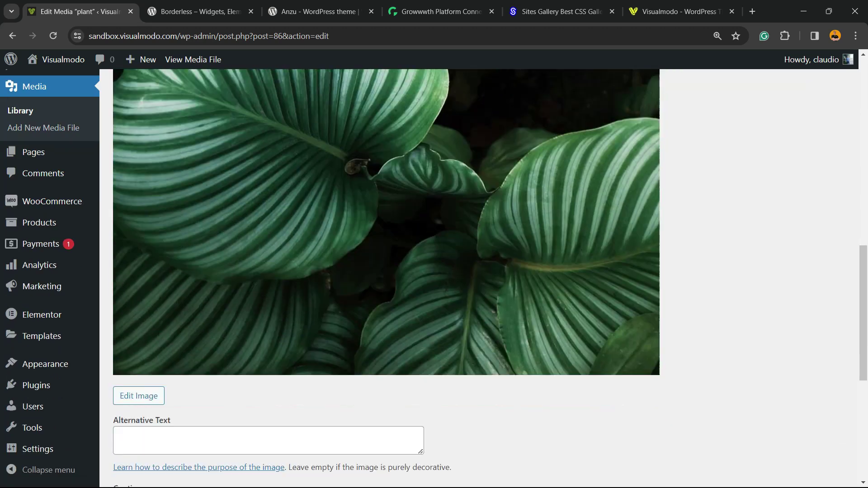
scroll(387, 279, "down", 3)
scroll(386, 279, "down", 3)
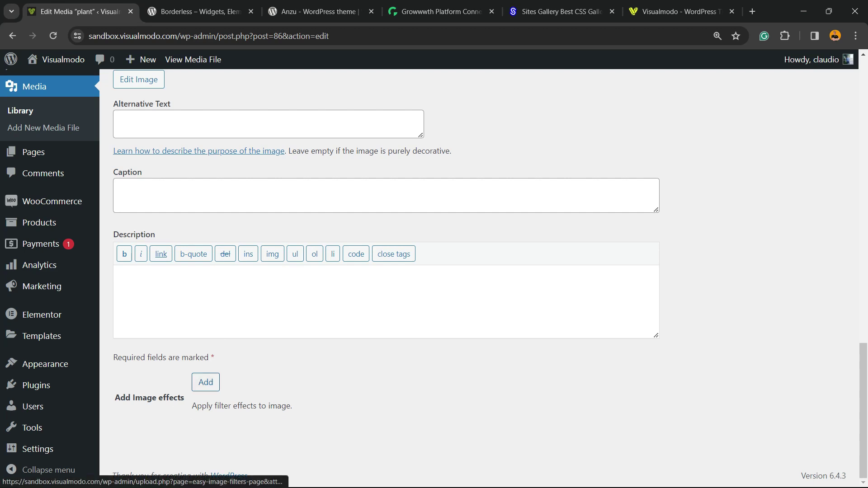
Apply the GRAYSCALE preset to the plant photo in Easy Image Filters and save it
left_click(206, 382)
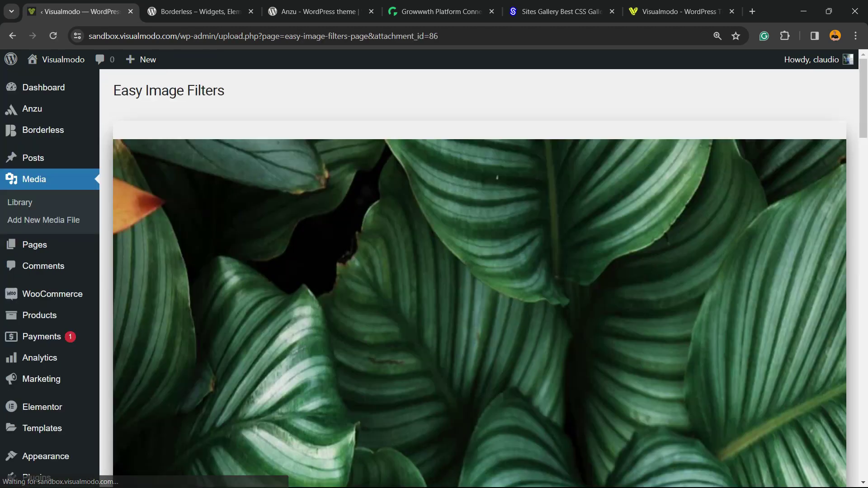
scroll(479, 276, "down", 2)
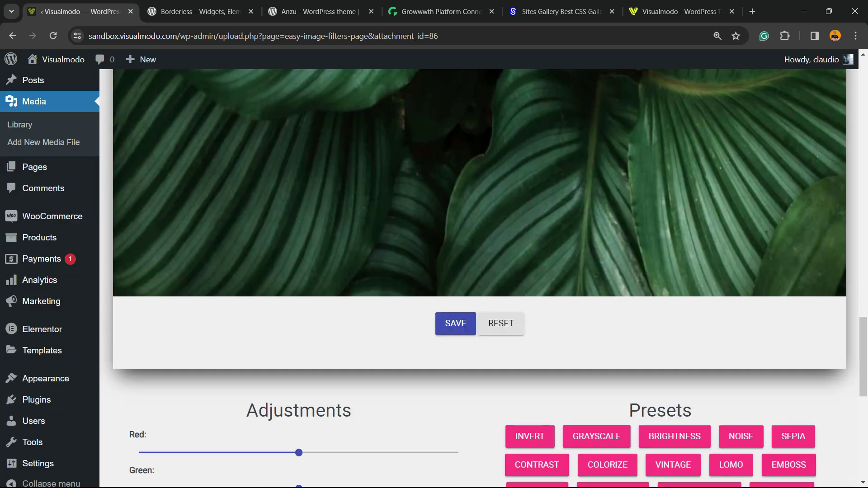
scroll(484, 271, "down", 2)
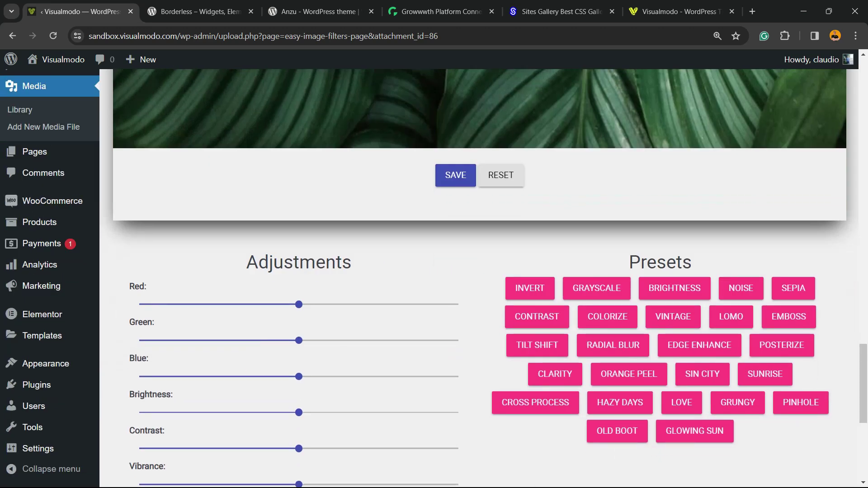
left_click_drag(628, 262, 692, 262)
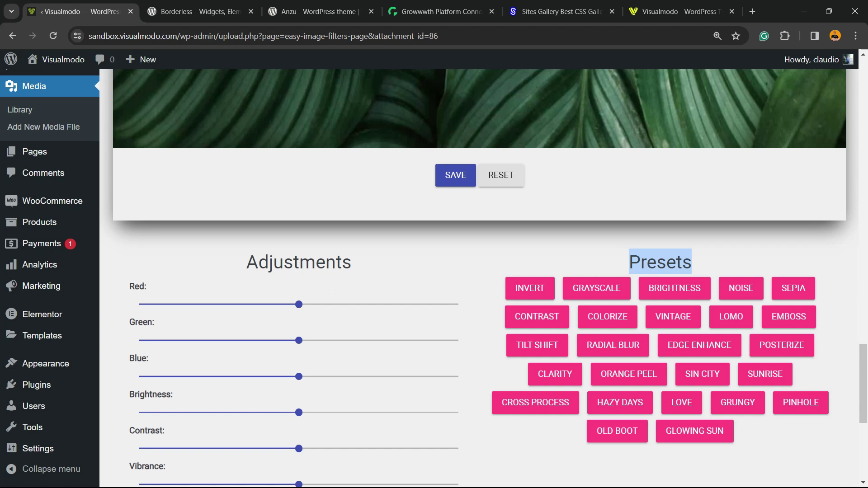
left_click(587, 282)
left_click(591, 286)
left_click(447, 175)
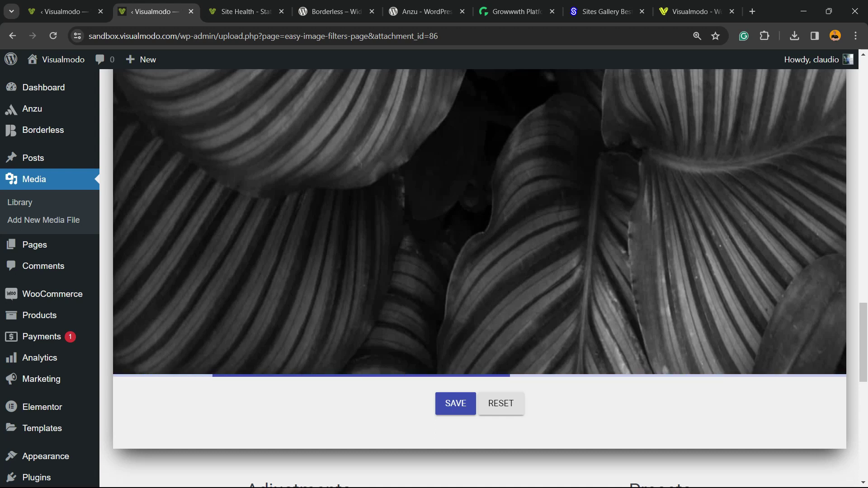
Cycle through the Site Health and Borderless plugin tabs, selecting the plugin title, to reach the Anzu theme page
key("ctrl+Tab")
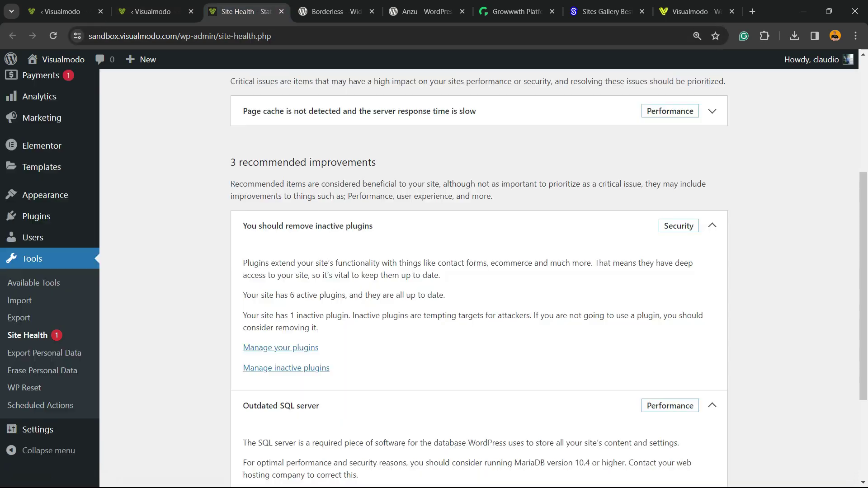
key("ctrl+Tab")
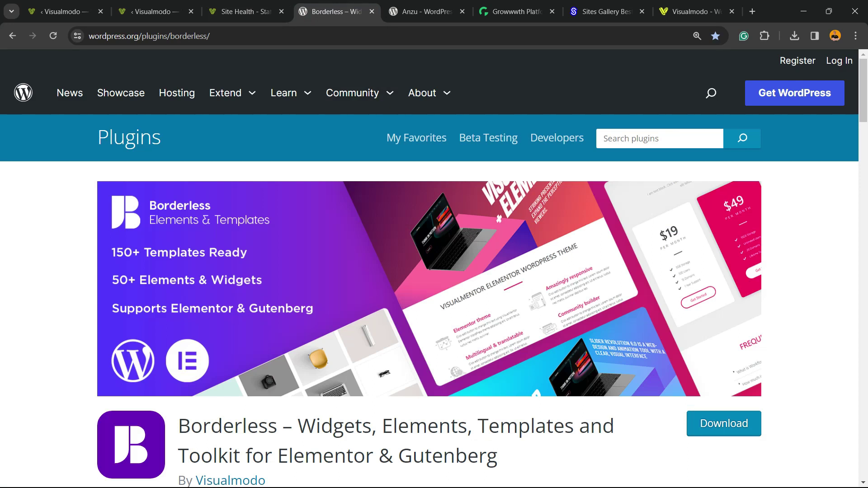
scroll(432, 271, "down", 3)
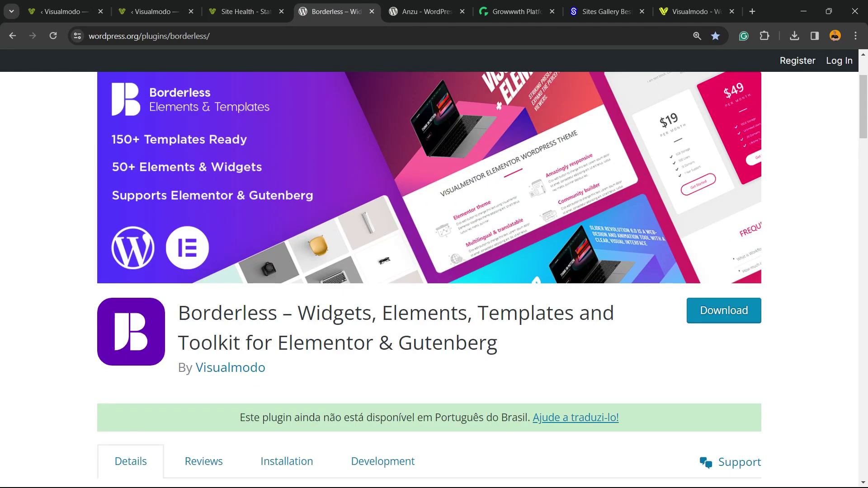
triple_click(395, 328)
triple_click(228, 313)
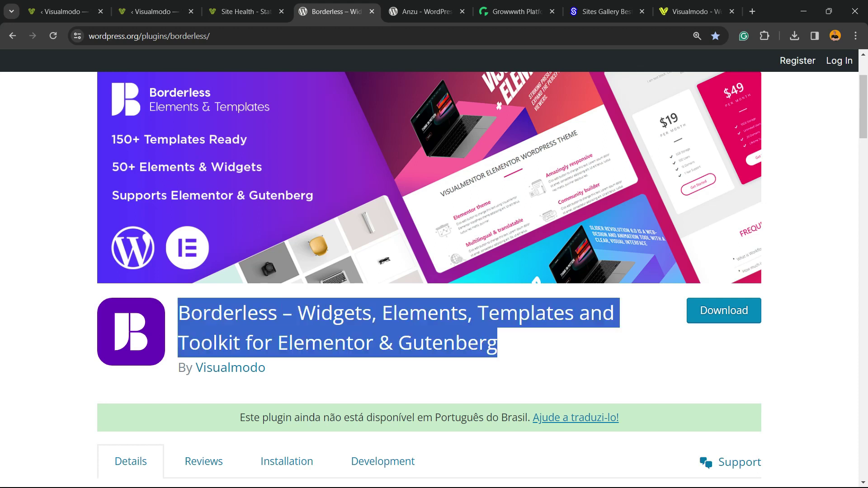
scroll(434, 271, "up", 3)
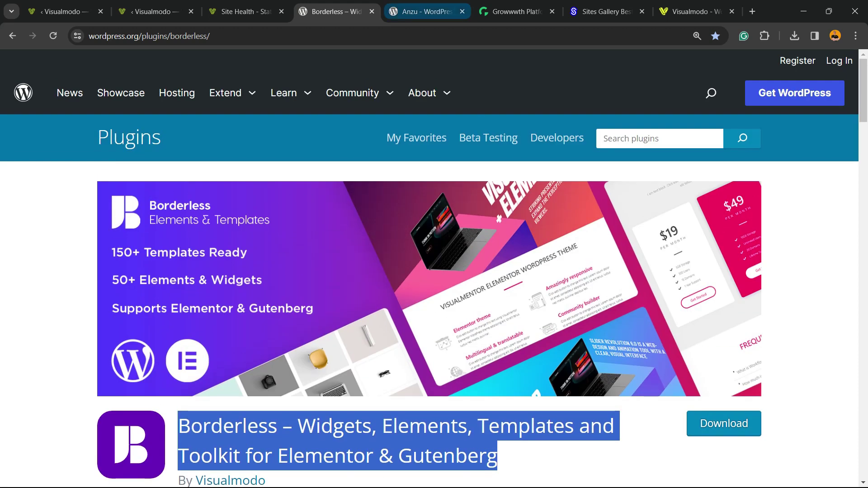
key("ctrl+Tab")
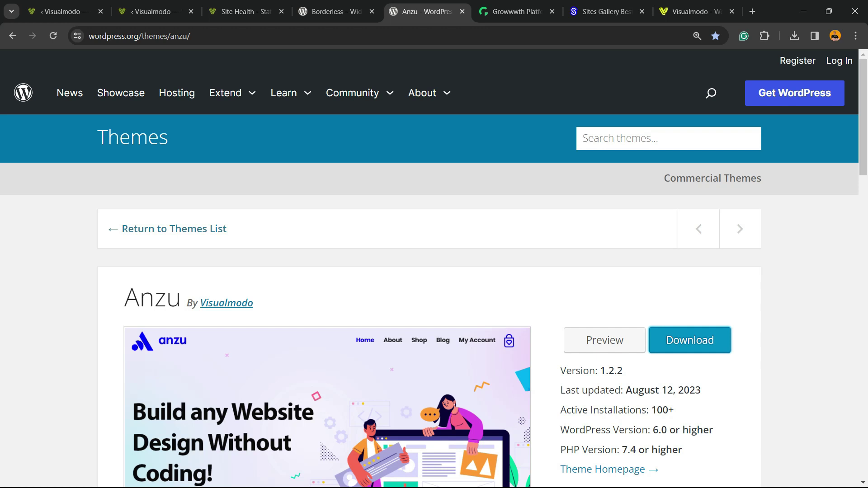
scroll(434, 271, "down", 3)
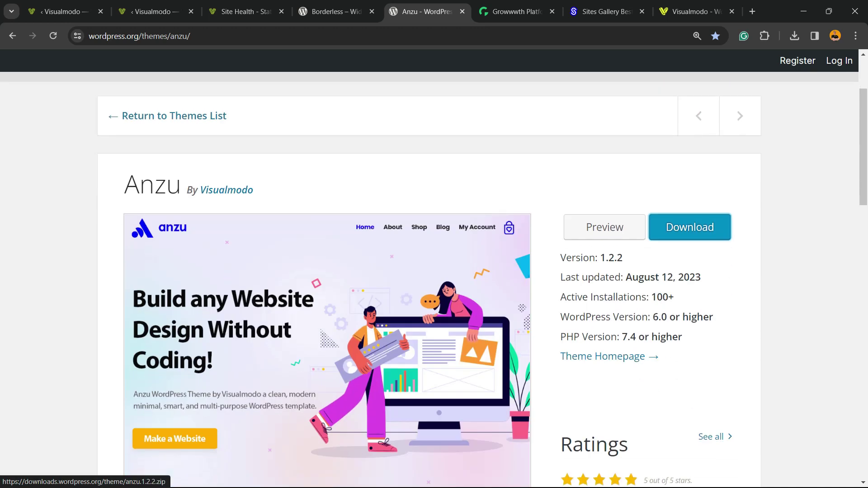
On the Growwwth site, select the Connects Best Advertisers & Publishers headline and scroll its site cards
left_click(515, 11)
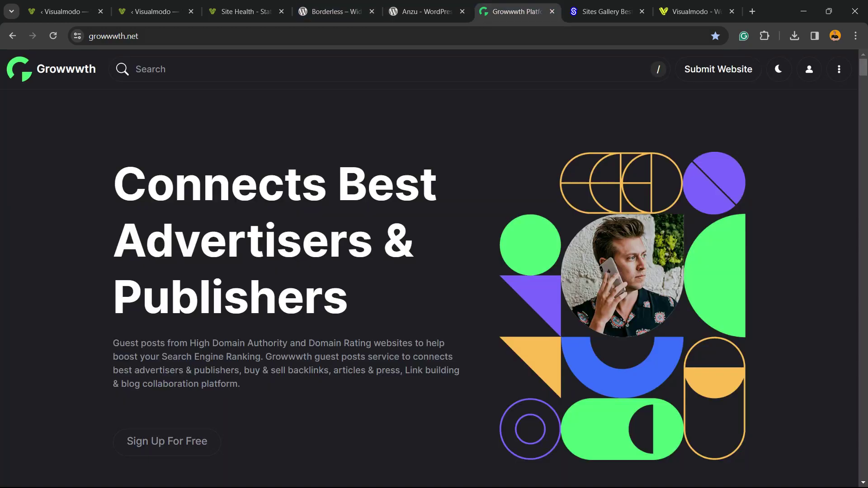
double_click(161, 187)
left_click_drag(160, 187, 185, 300)
scroll(185, 301, "down", 7)
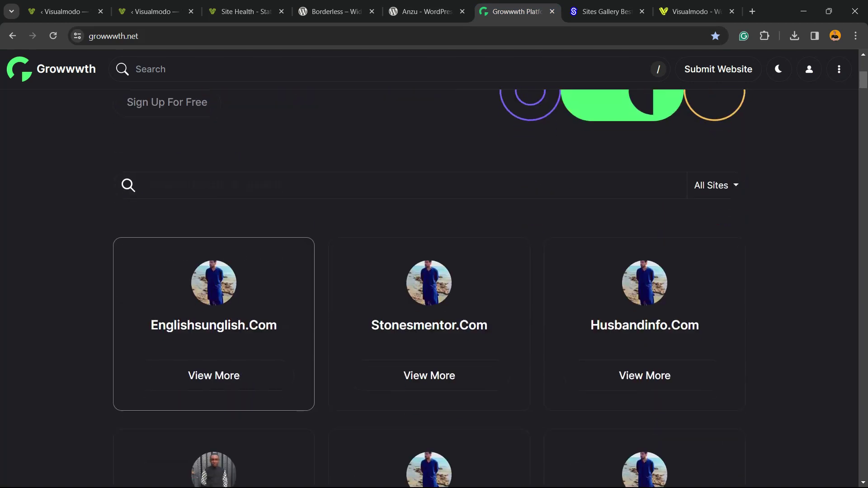
scroll(186, 300, "down", 20)
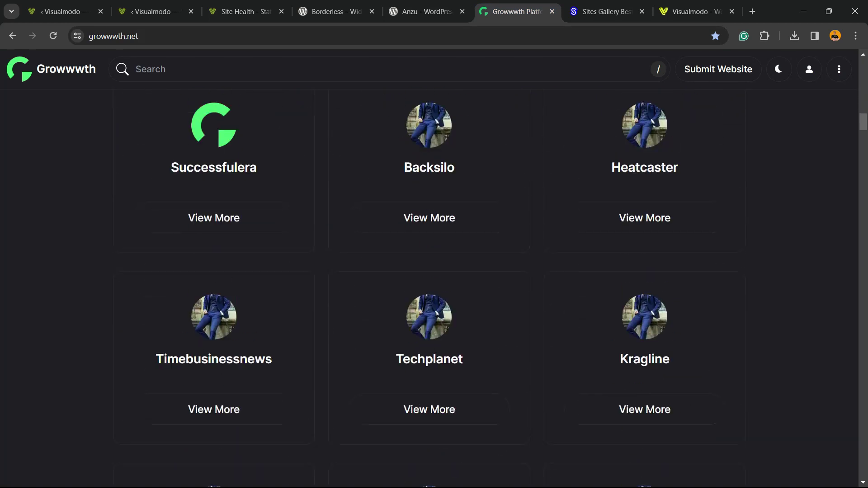
scroll(186, 271, "down", 20)
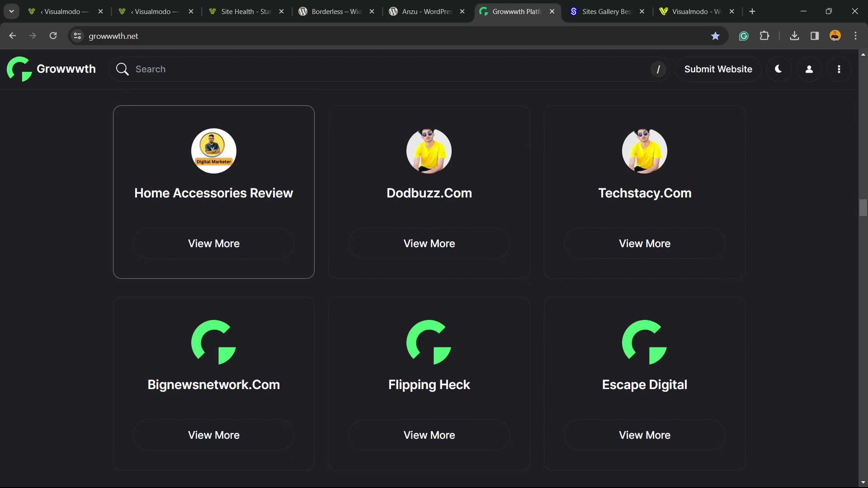
scroll(185, 271, "down", 7)
Scroll the Sites Gallery page to its footer, then move on to the Visualmodo site
key("ctrl+Tab")
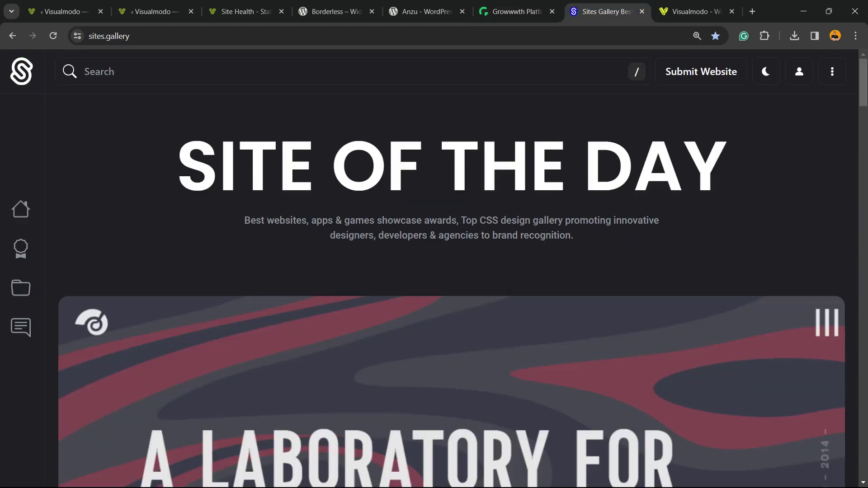
scroll(452, 289, "down", 15)
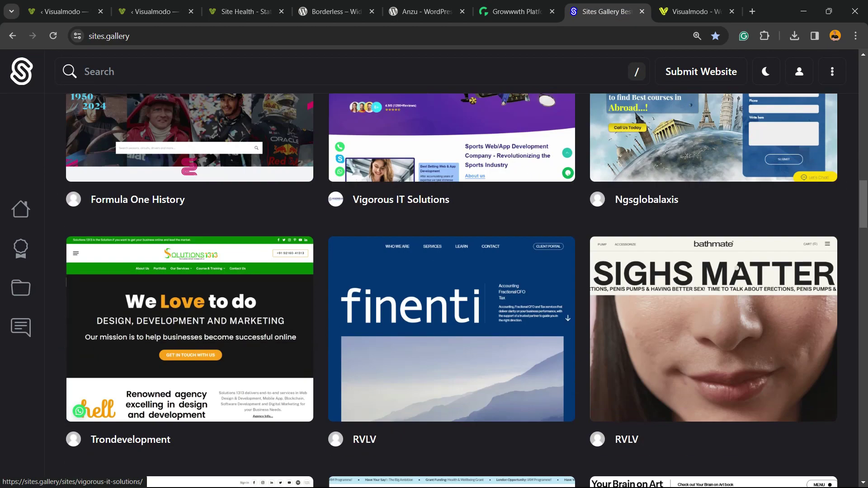
scroll(452, 289, "down", 20)
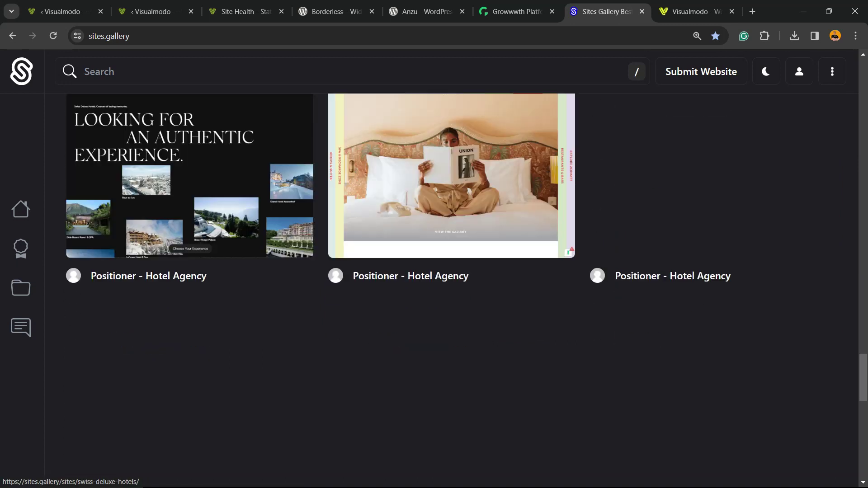
scroll(452, 290, "down", 10)
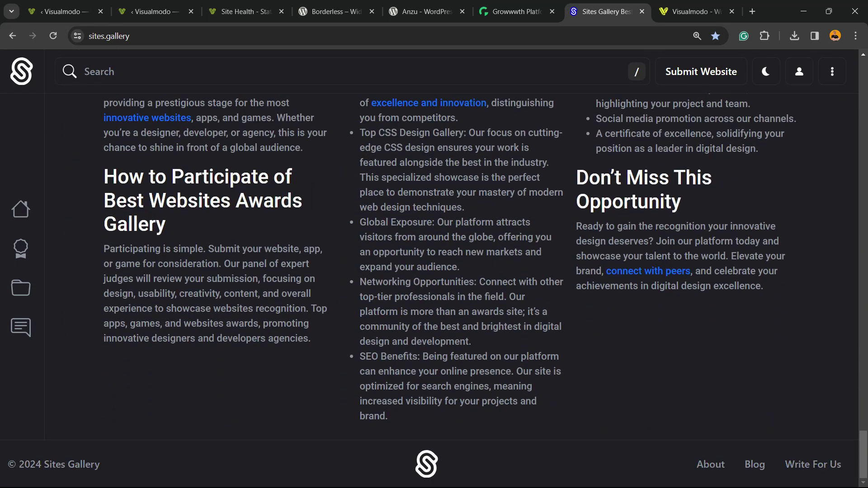
key("ctrl+Tab")
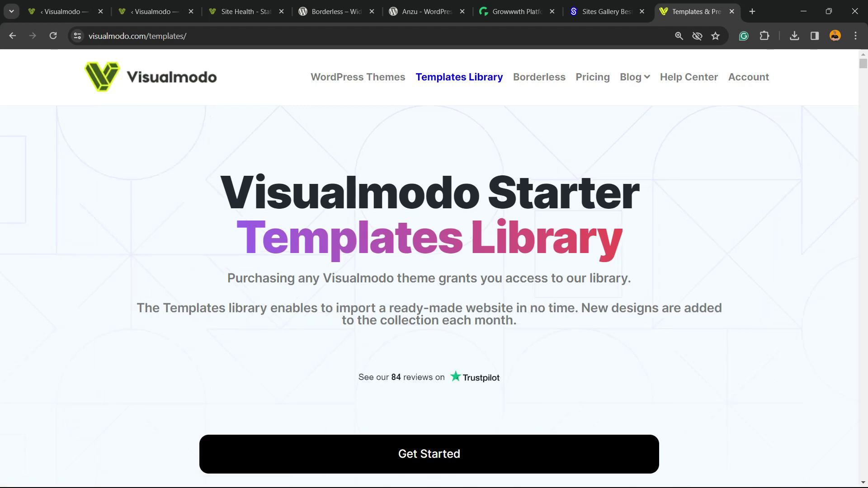
scroll(429, 294, "down", 12)
scroll(429, 294, "down", 15)
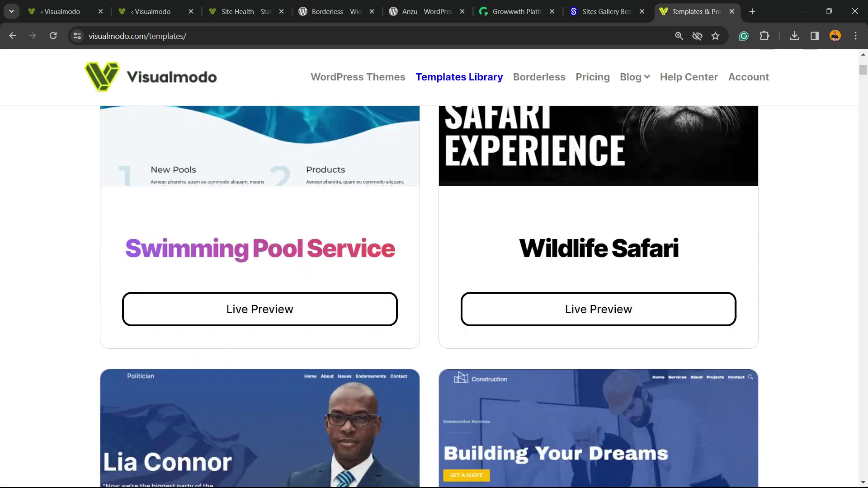
scroll(429, 294, "down", 20)
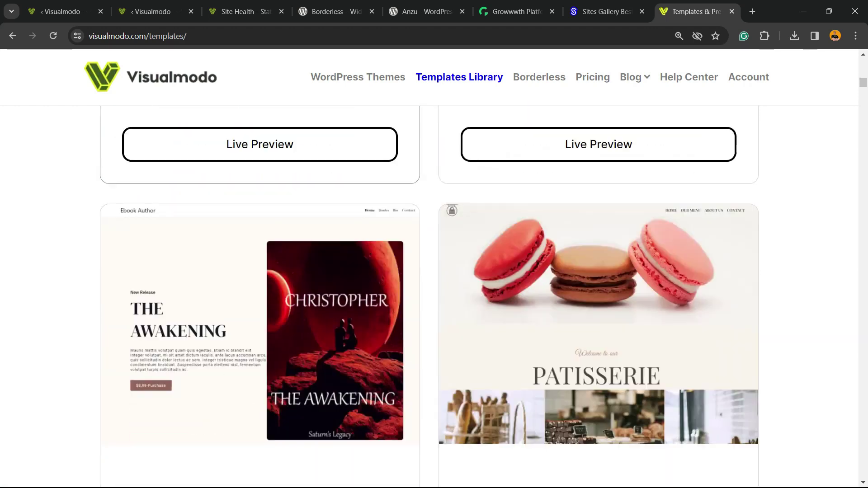
scroll(430, 294, "down", 20)
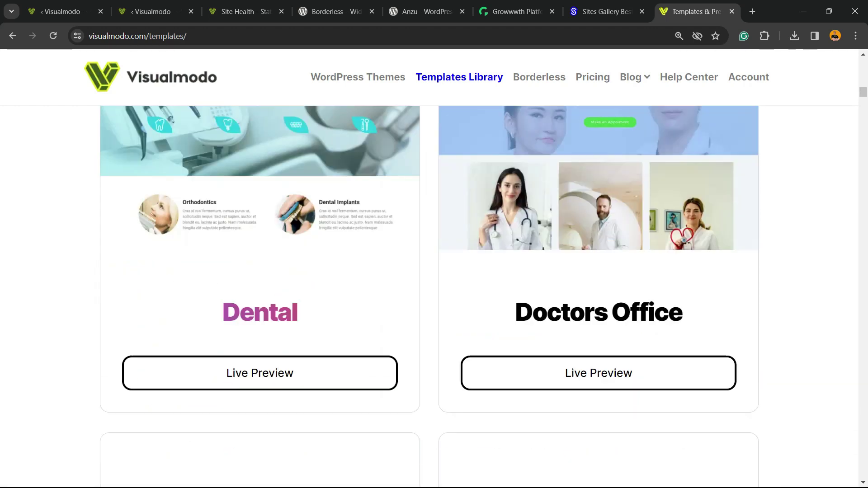
scroll(430, 293, "down", 20)
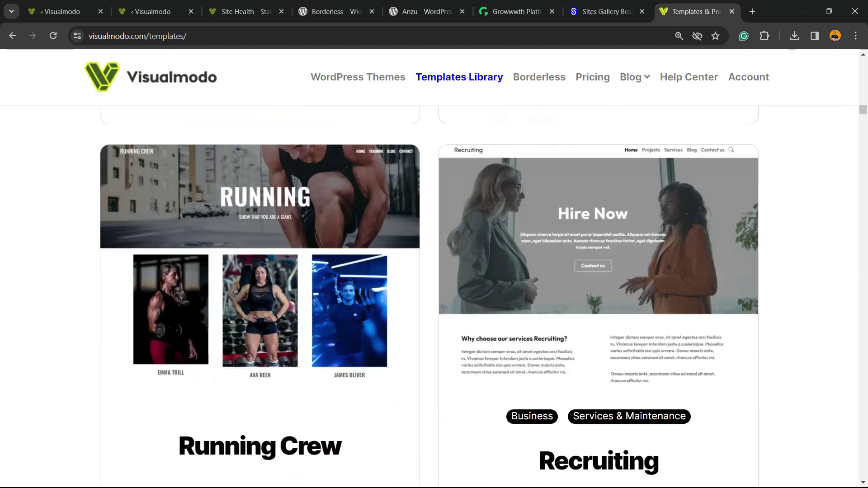
scroll(430, 294, "down", 20)
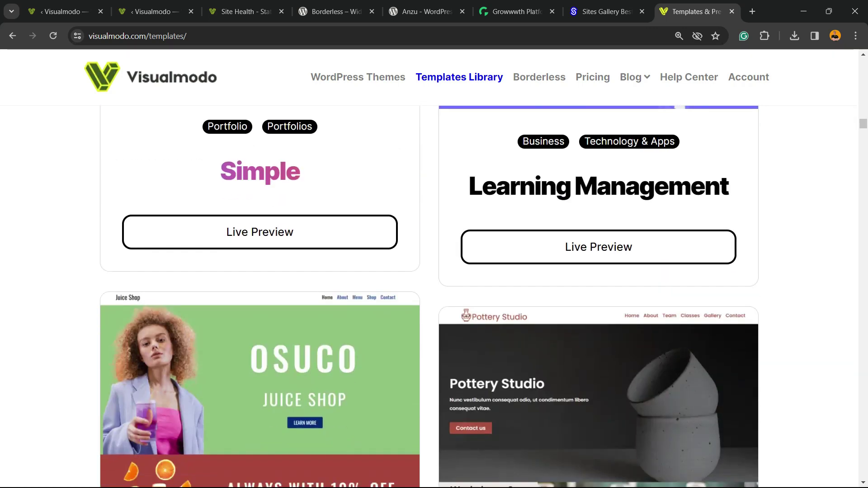
scroll(430, 294, "down", 15)
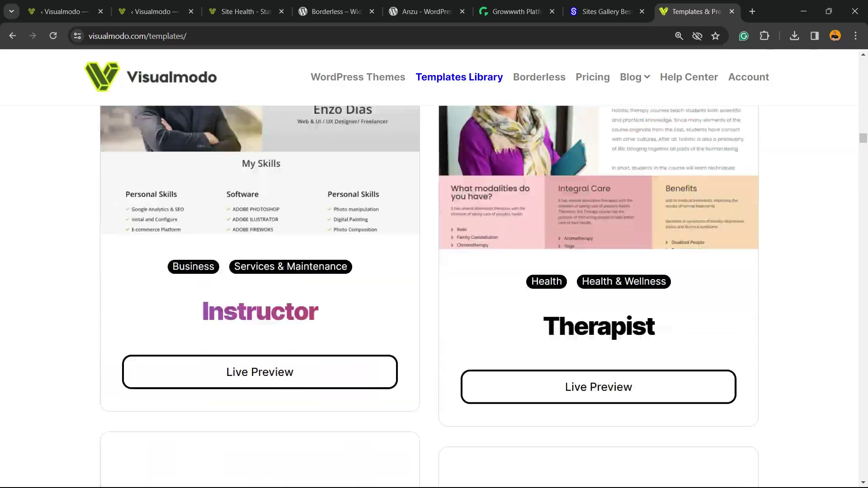